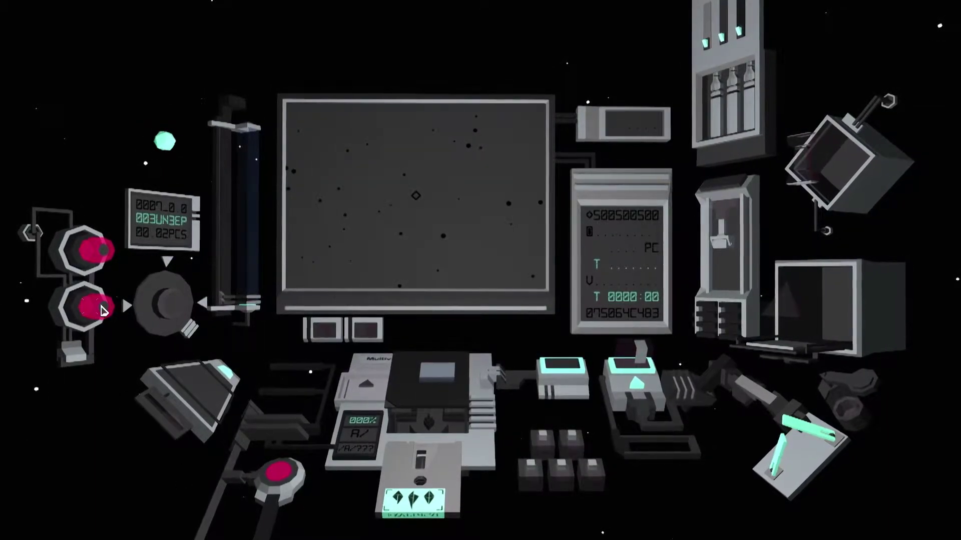
# Step: Power both console systems, switch on the star map and two data displays, and load the disk
pyautogui.click(89, 250)
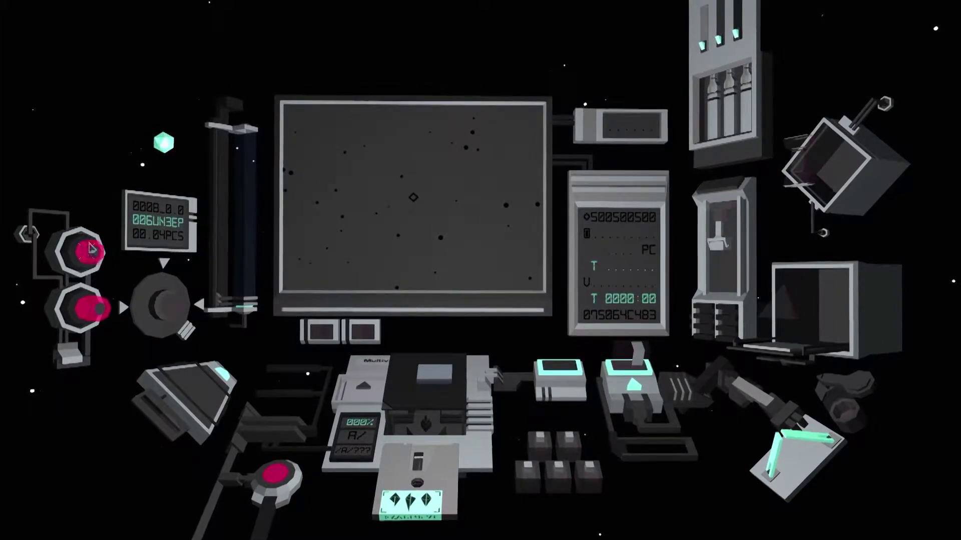
pyautogui.click(84, 306)
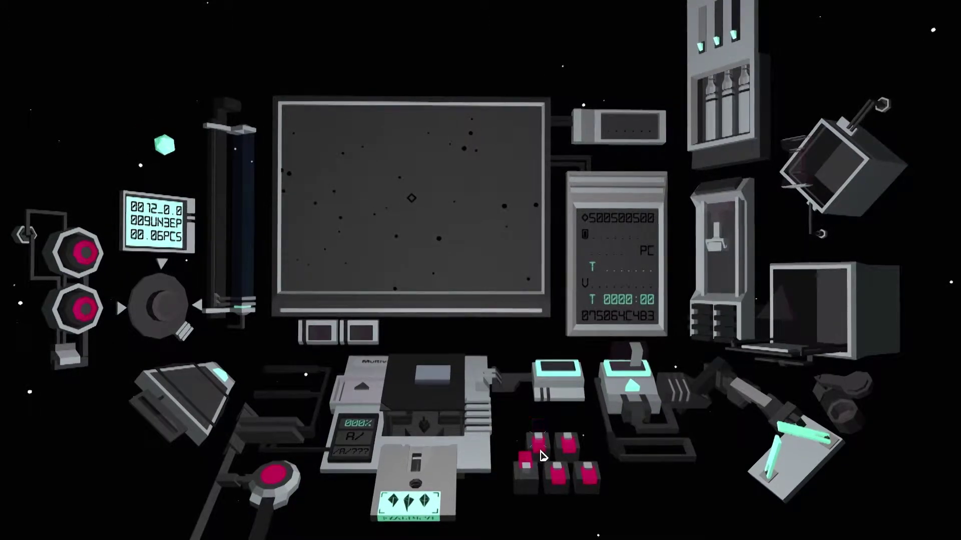
pyautogui.click(556, 472)
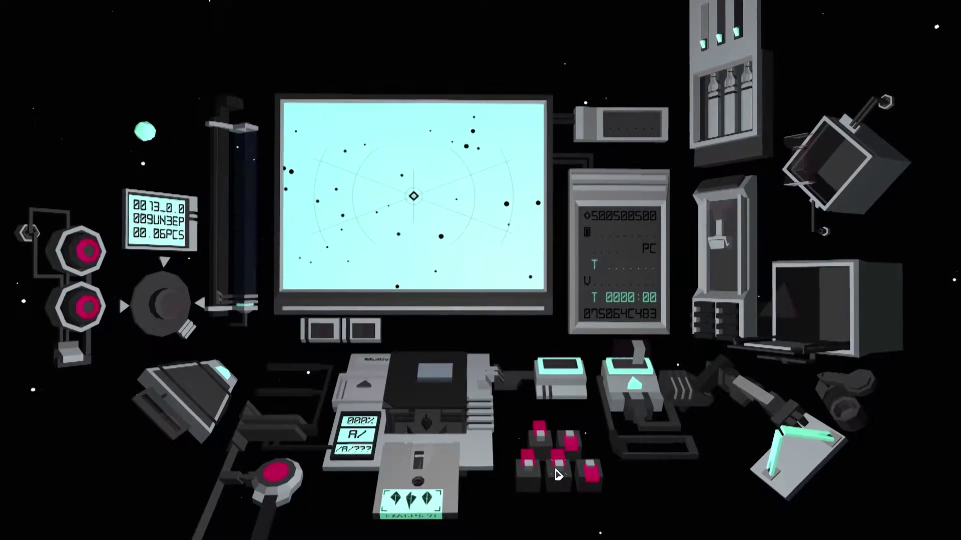
pyautogui.click(590, 469)
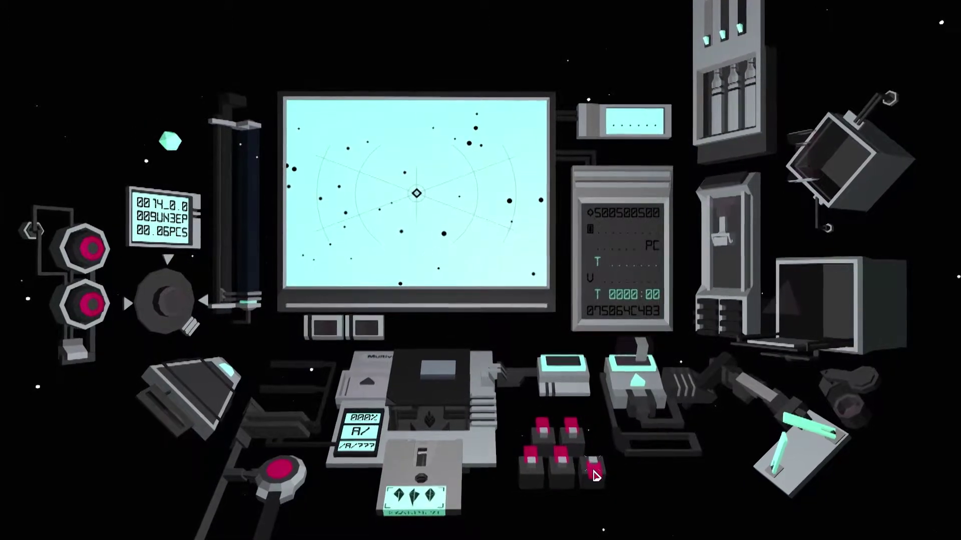
pyautogui.click(591, 471)
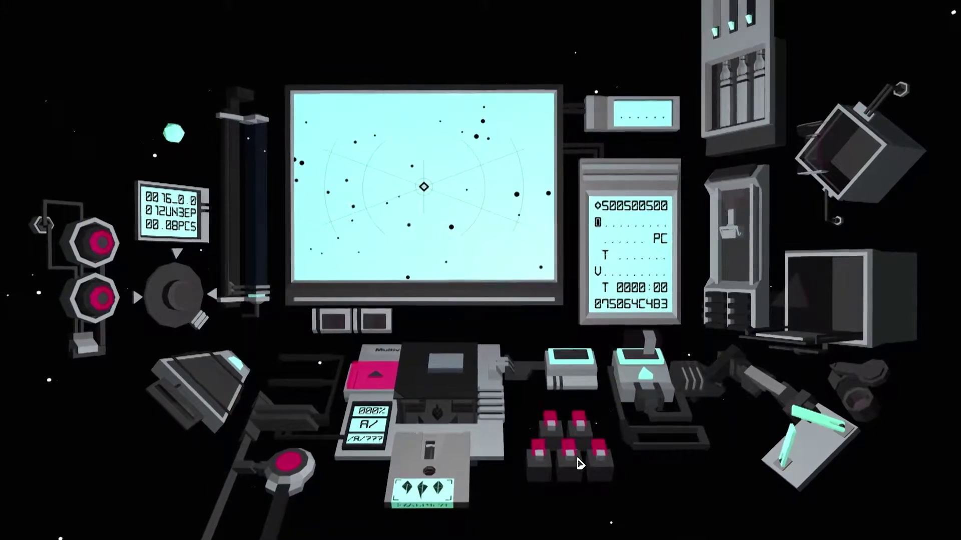
pyautogui.click(382, 384)
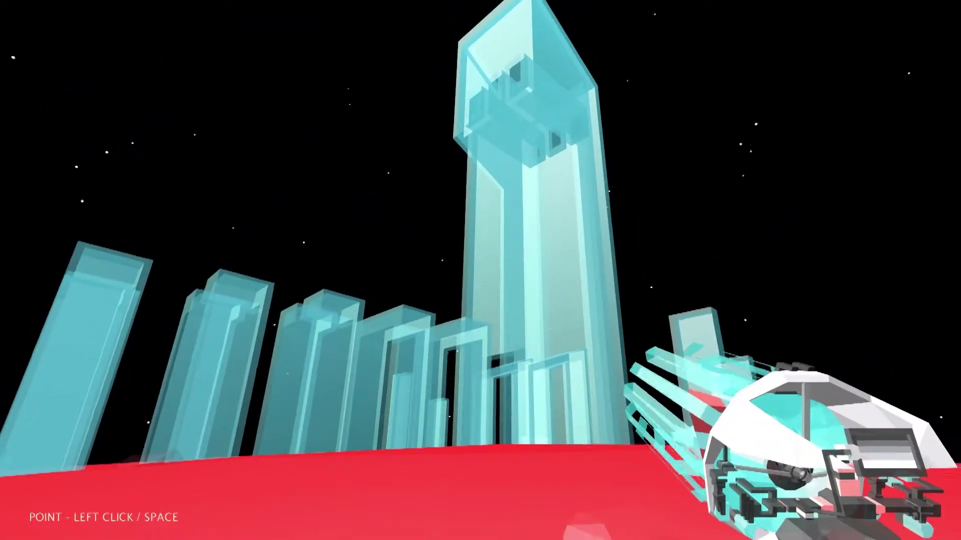
# Step: Turn away from the cyan crystal towers to head across the red ground
pyautogui.press('space')
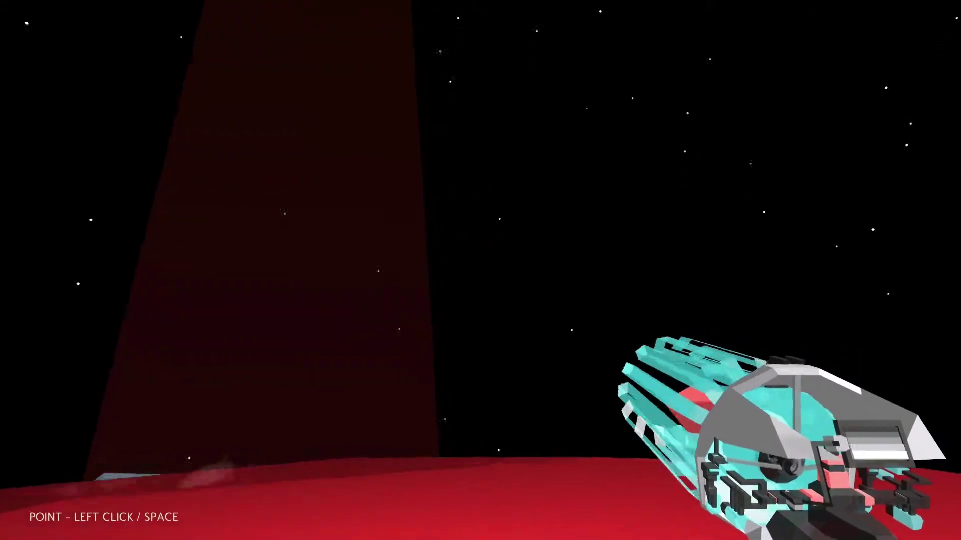
# Step: Walk forward through the red light beam and over the cyan ring structure
pyautogui.press('w')
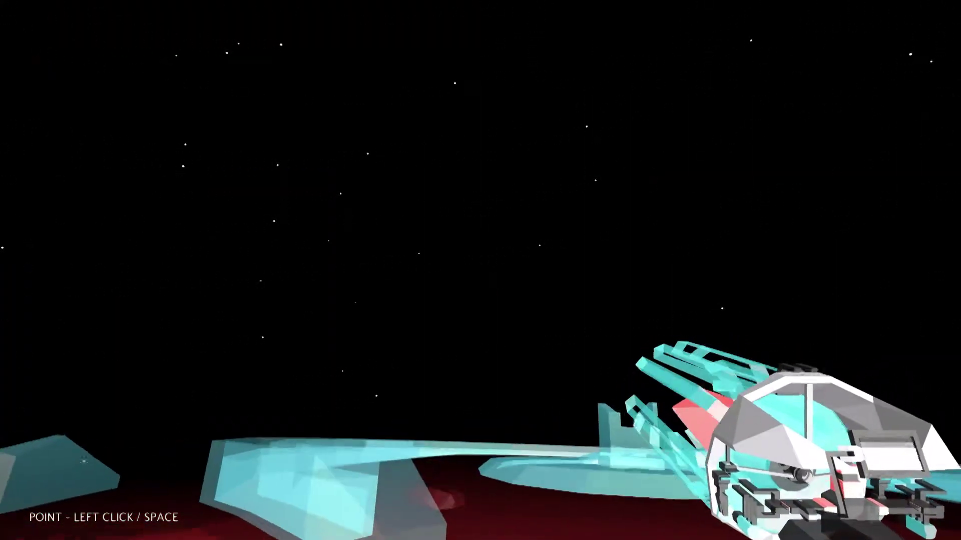
pyautogui.press('w')
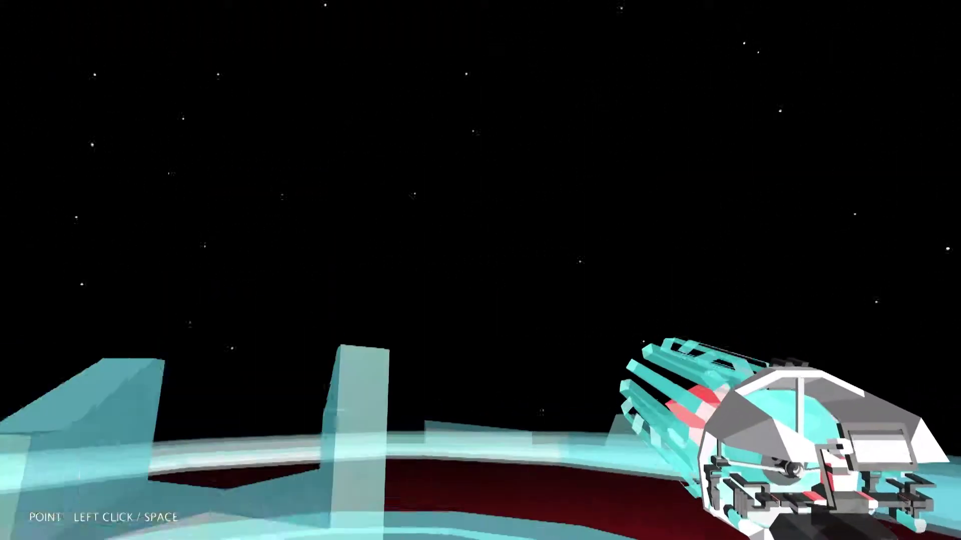
pyautogui.press('w')
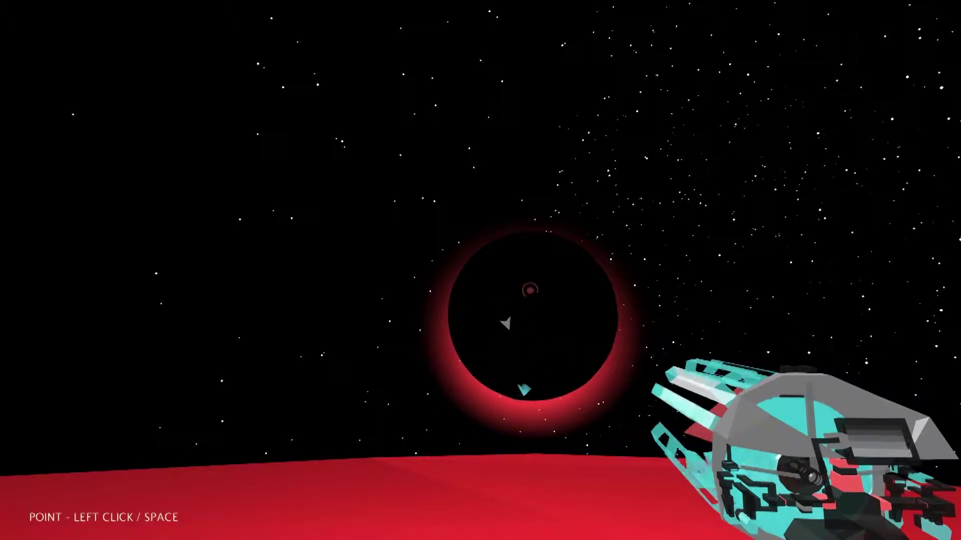
# Step: Mark three spots on the dark moon with the pointing beam, then walk toward the cyan structure
pyautogui.click(529, 288)
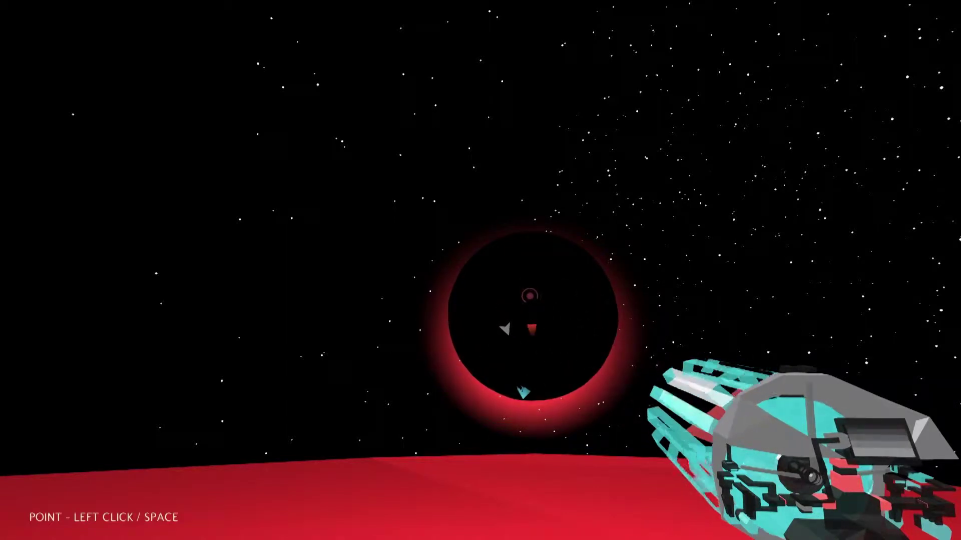
pyautogui.click(529, 296)
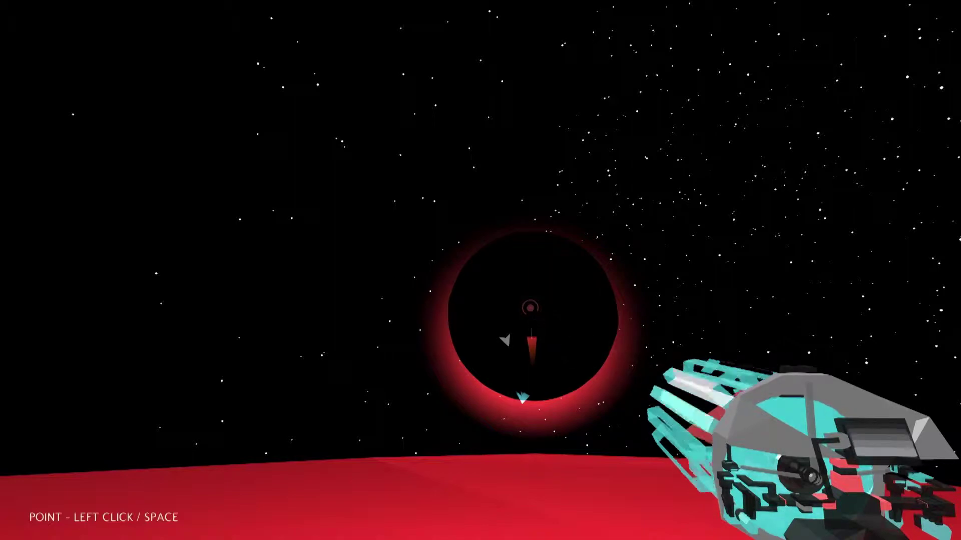
pyautogui.click(530, 310)
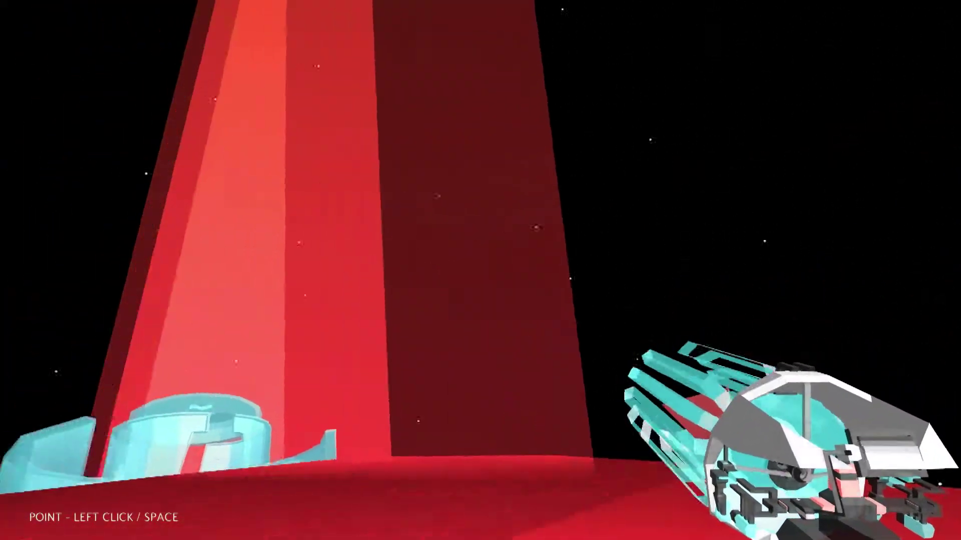
pyautogui.press('w')
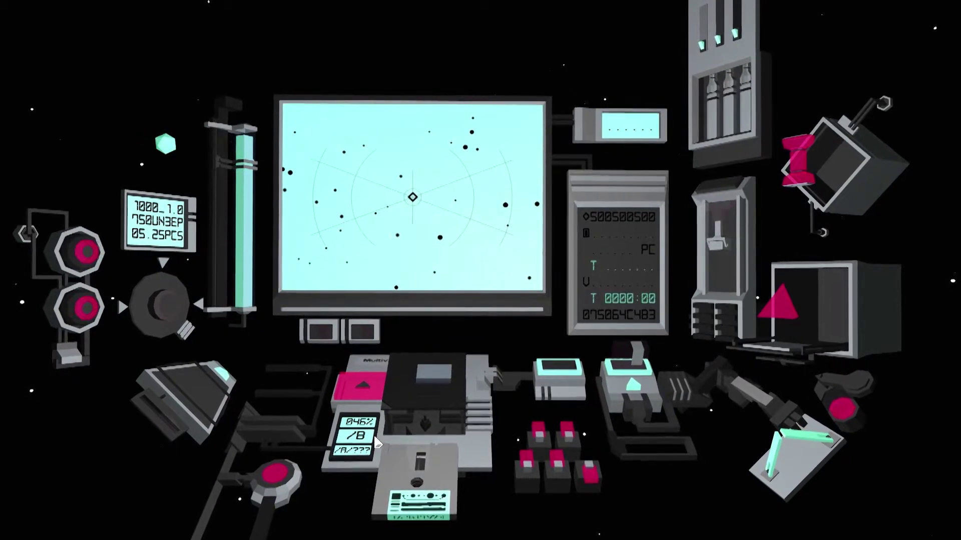
# Step: Activate the navigation console's main star map with its red button
pyautogui.click(274, 473)
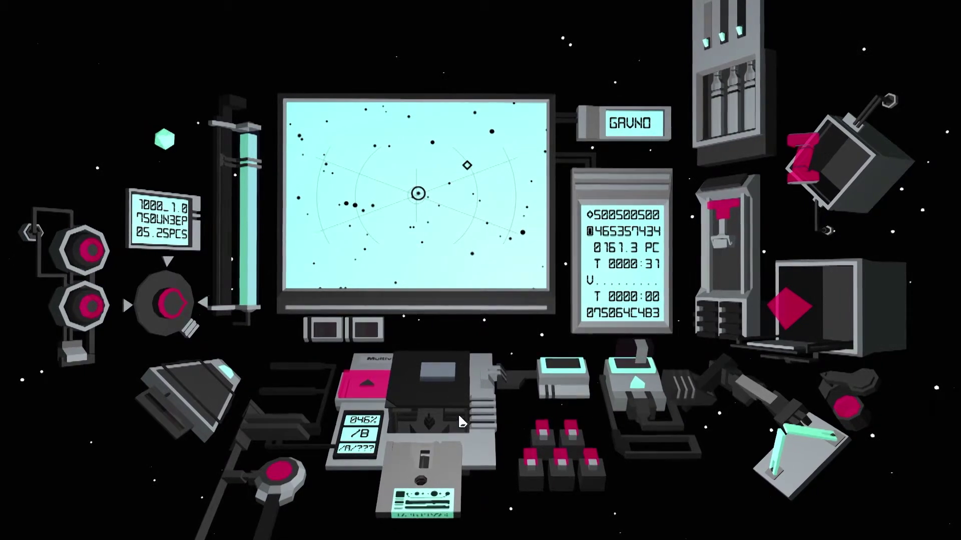
# Step: Load the floppy disk into the drive for the course to GAVNO
pyautogui.click(460, 422)
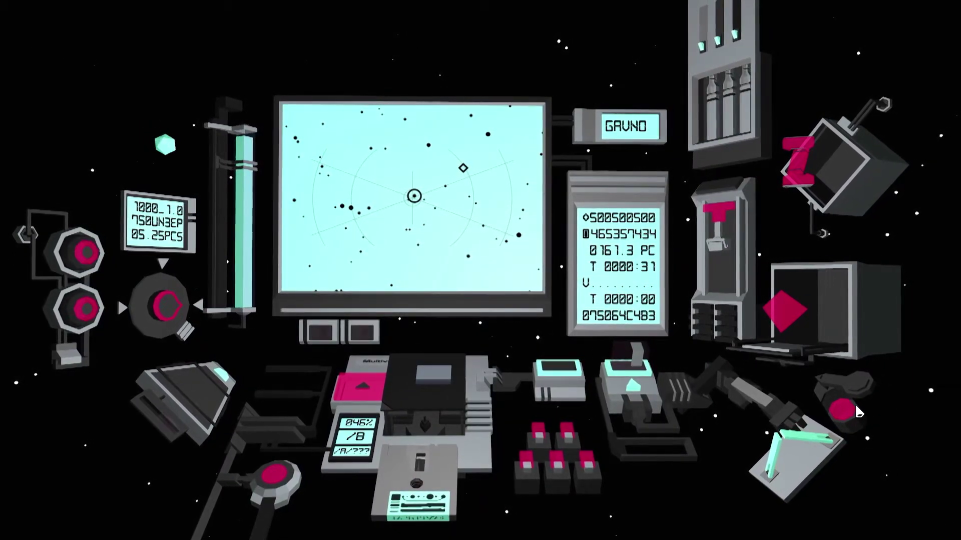
# Step: Pull the red launch handle to send the ship toward GAVNO
pyautogui.click(721, 218)
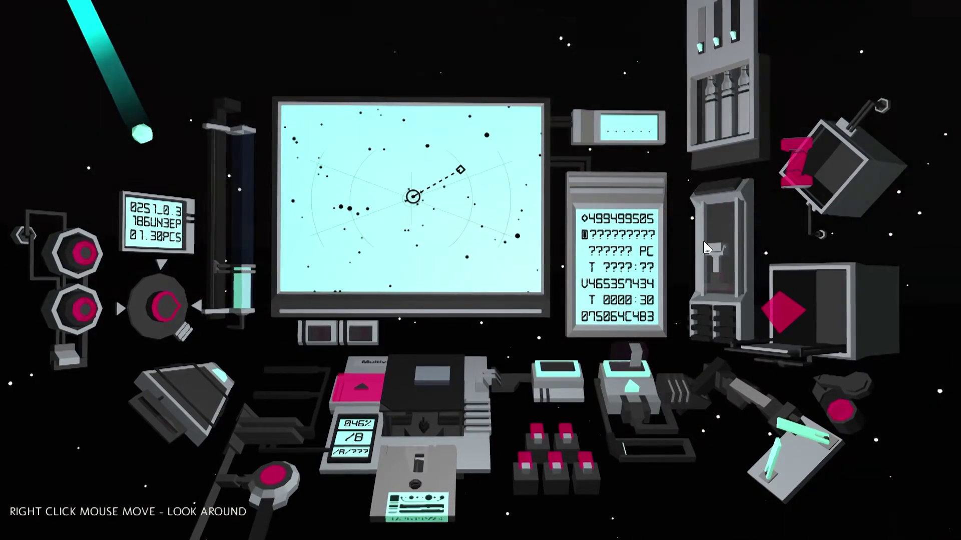